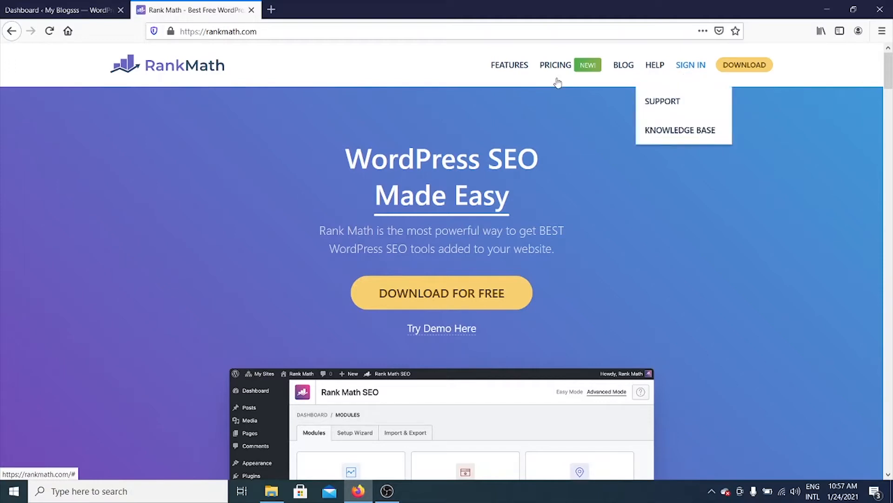
Step: Create a free Rank Math account through Google sign-up, accepting the terms and choosing the Google account
left_click(690, 71)
left_click(502, 380)
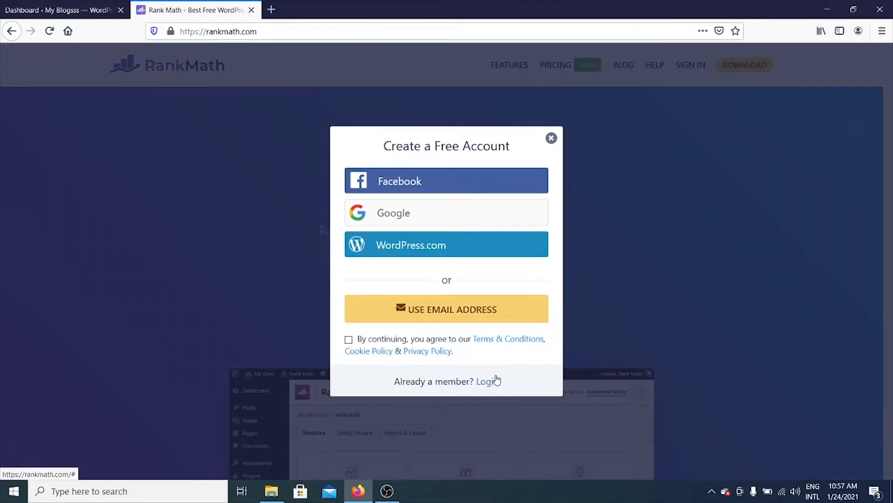
left_click(441, 218)
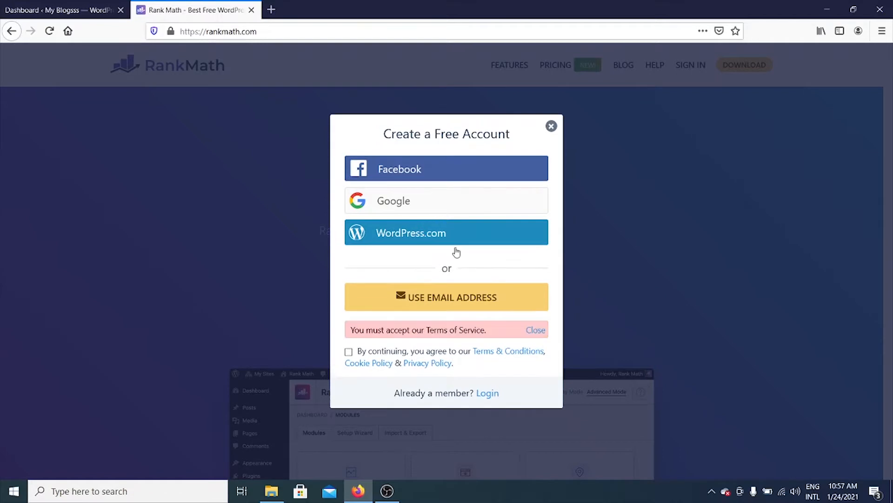
left_click(349, 352)
left_click(394, 201)
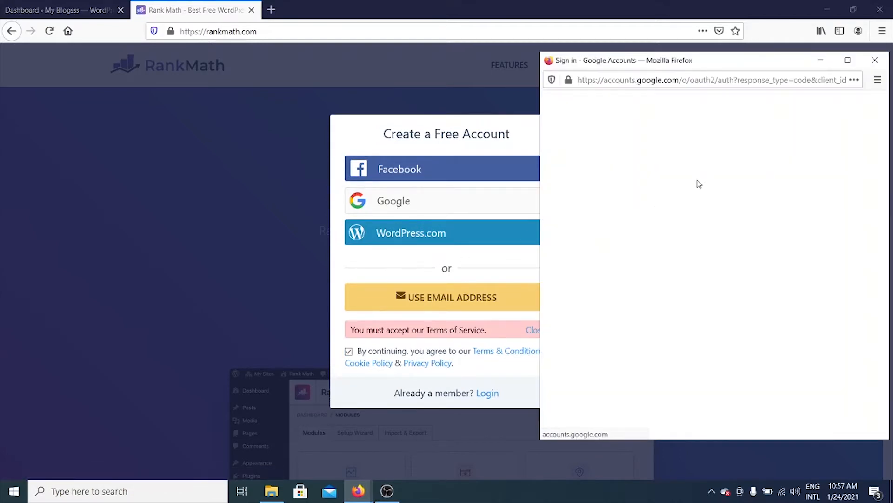
left_click(697, 225)
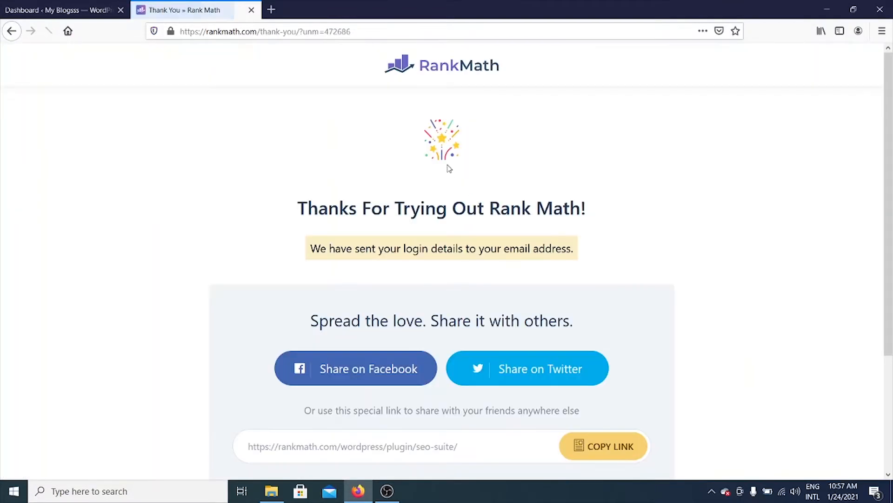
Step: Review the Rank Math thank-you page and open the Gmail inbox at gmail.com in a new tab
scroll(445, 185, "down", 3)
scroll(445, 186, "up", 3)
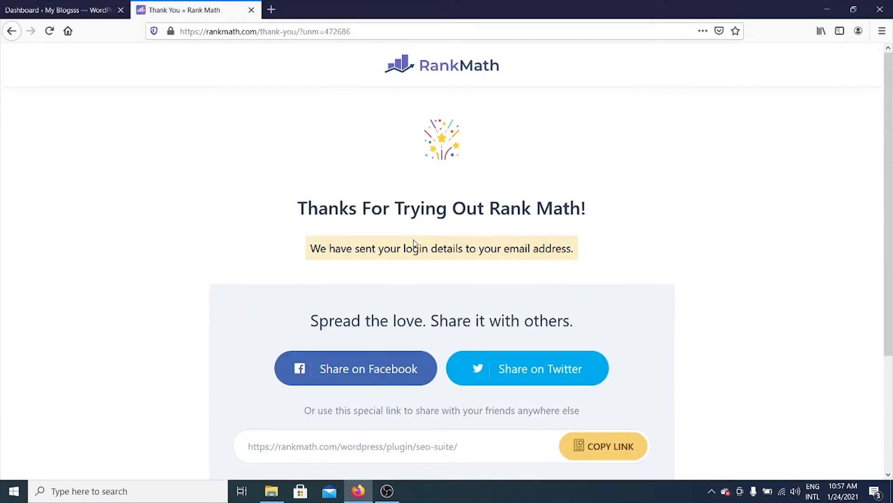
scroll(414, 242, "down", 3)
left_click(269, 12)
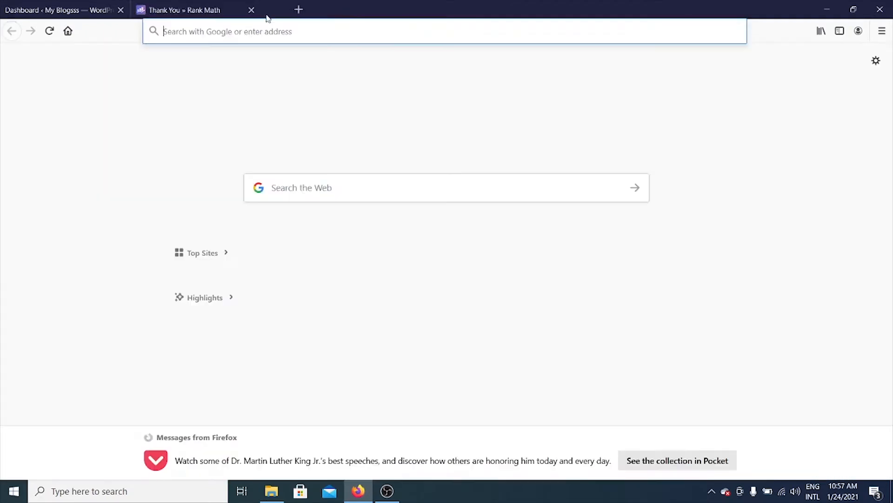
type("gmail.co")
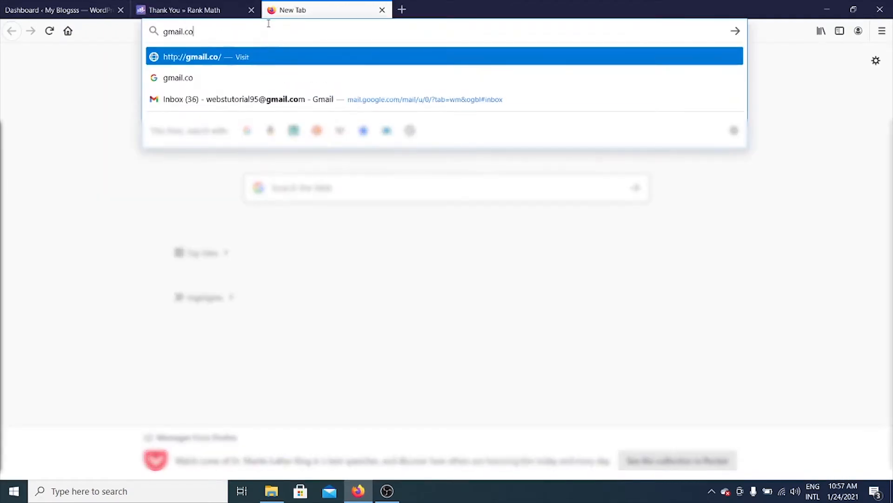
type("m")
key("Return")
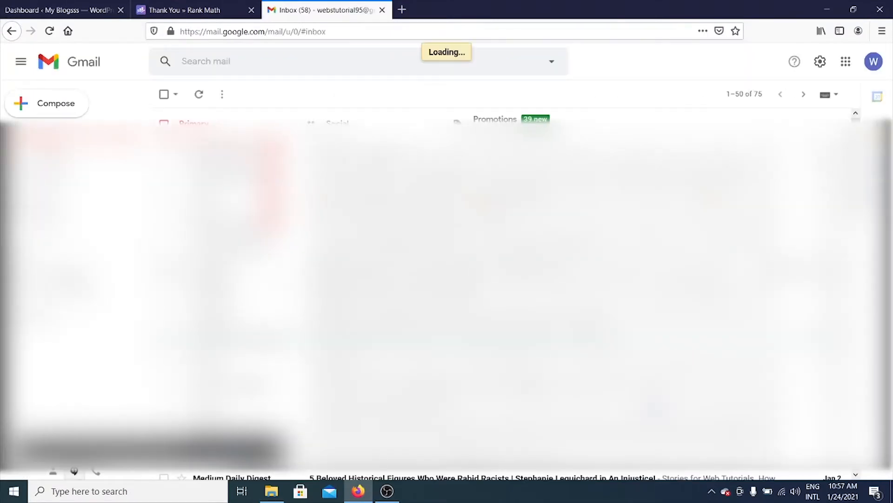
Step: Follow the account link in the Rank Math sign-up email, close the mail, and view the account's connected websites
left_click(419, 152)
scroll(512, 288, "down", 4)
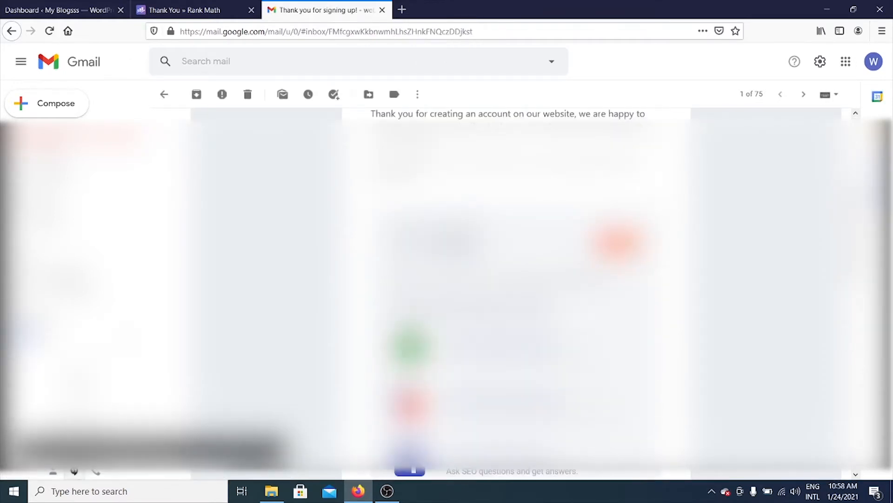
left_click(623, 241)
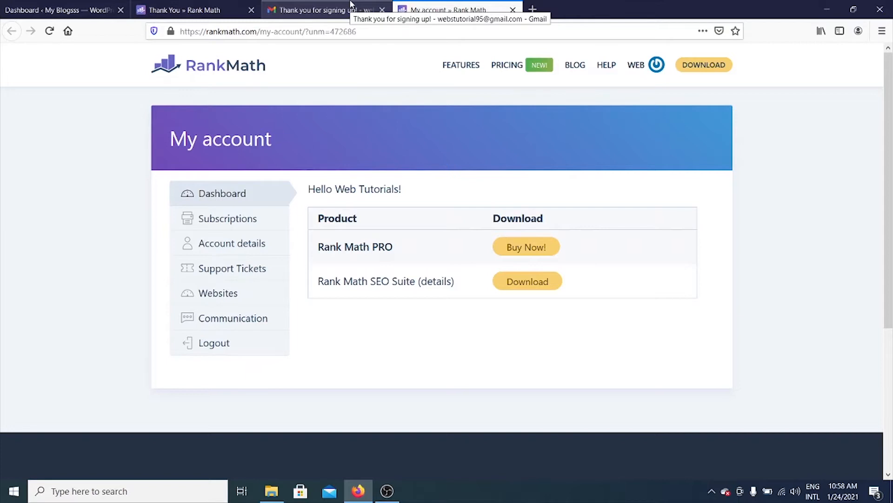
left_click(382, 9)
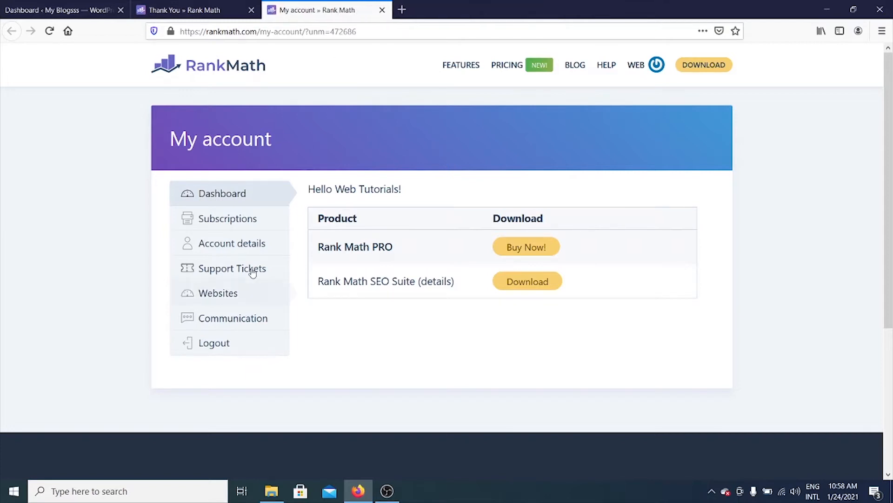
left_click(250, 291)
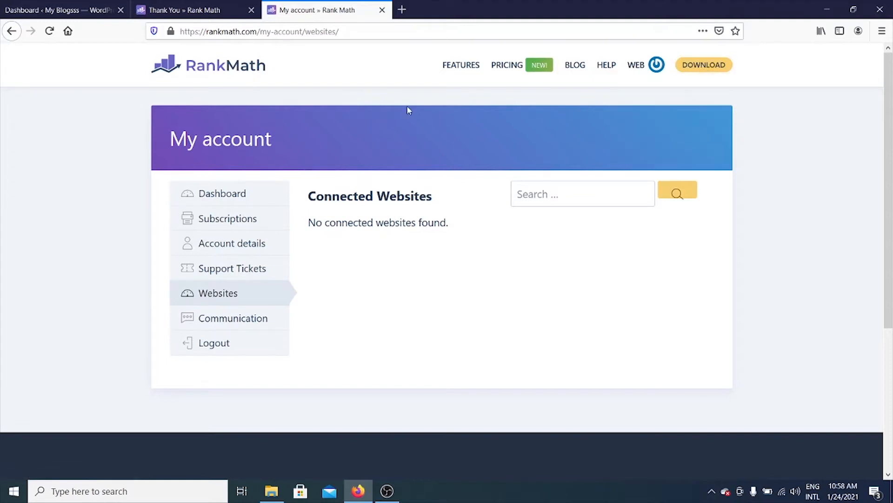
Step: Search for "rankmath" among new plugins on the WordPress site, and install and activate Rank Math – SEO Plugin for WordPress
left_click(86, 7)
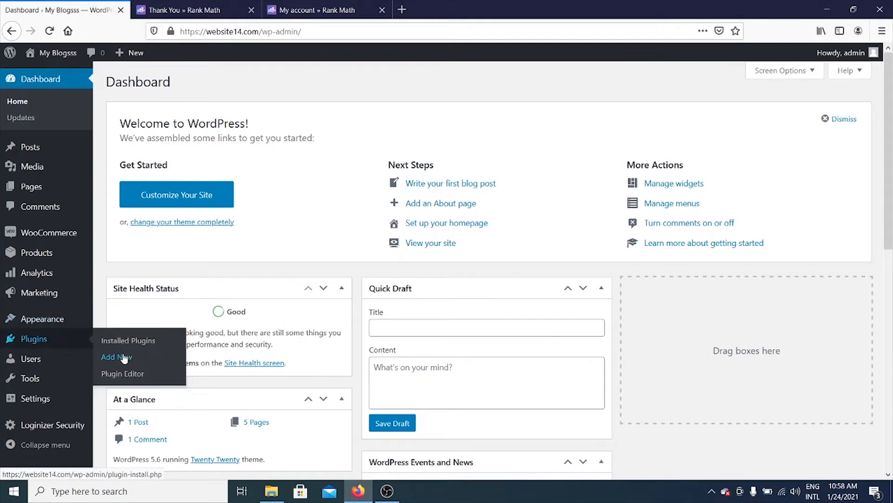
left_click(125, 357)
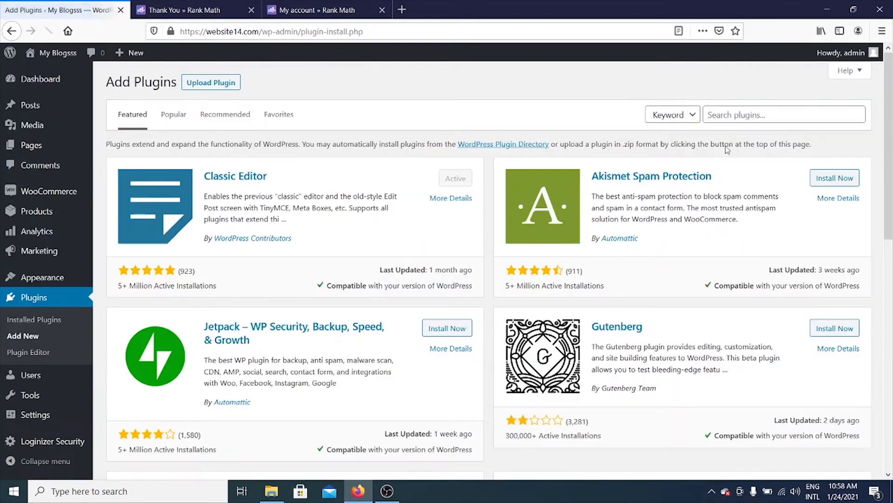
left_click(739, 115)
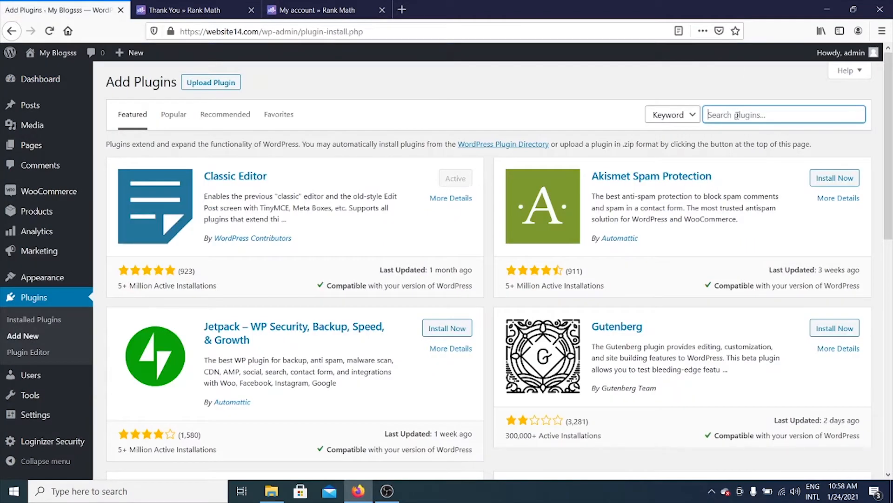
type("rankmath")
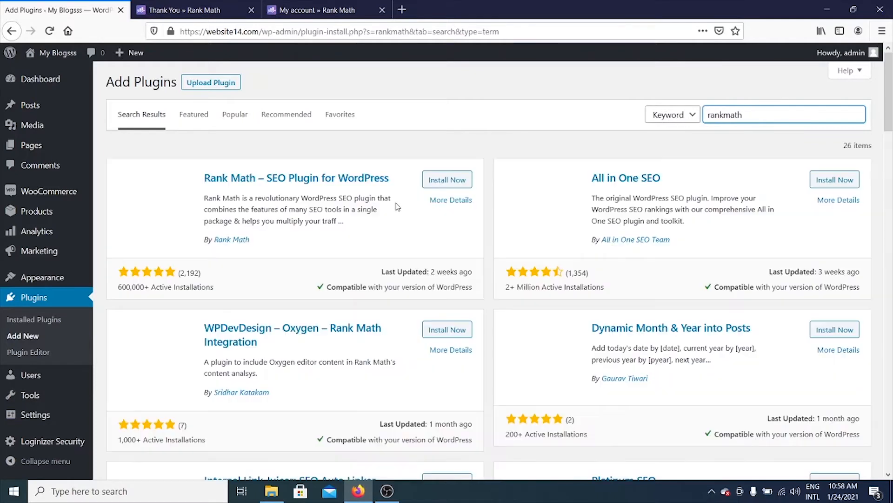
left_click(450, 183)
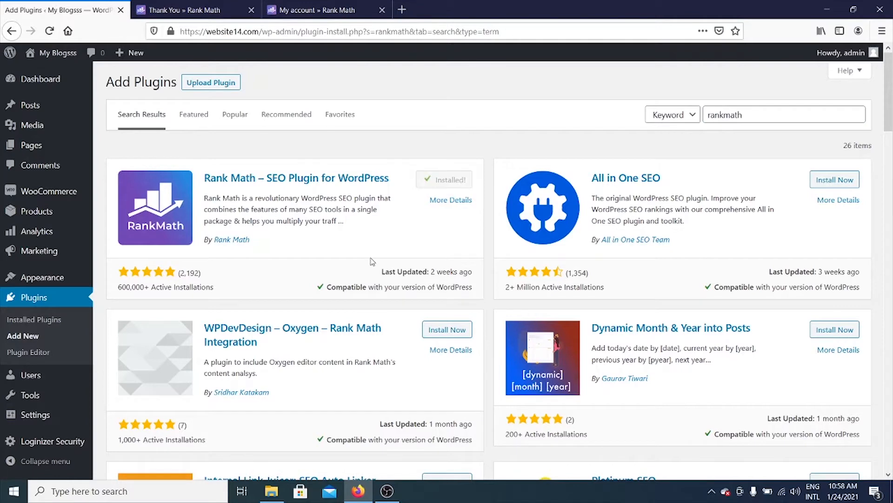
left_click(453, 185)
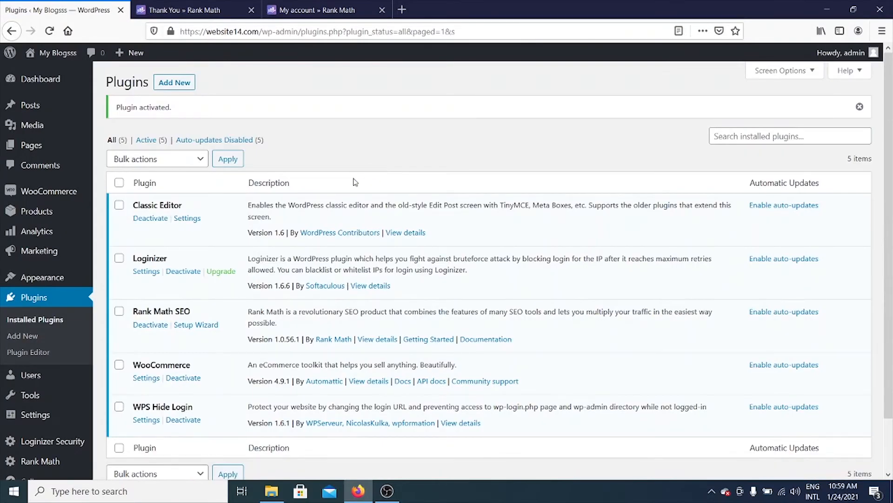
scroll(329, 202, "down", 1)
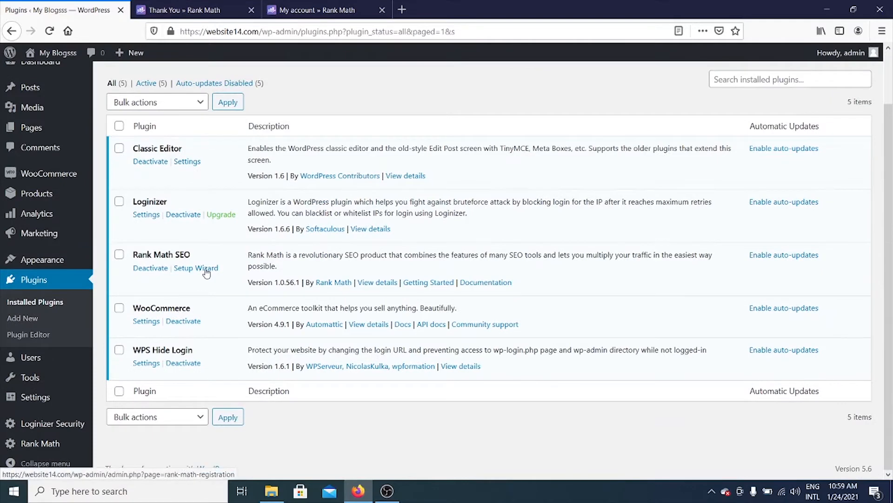
left_click(210, 270)
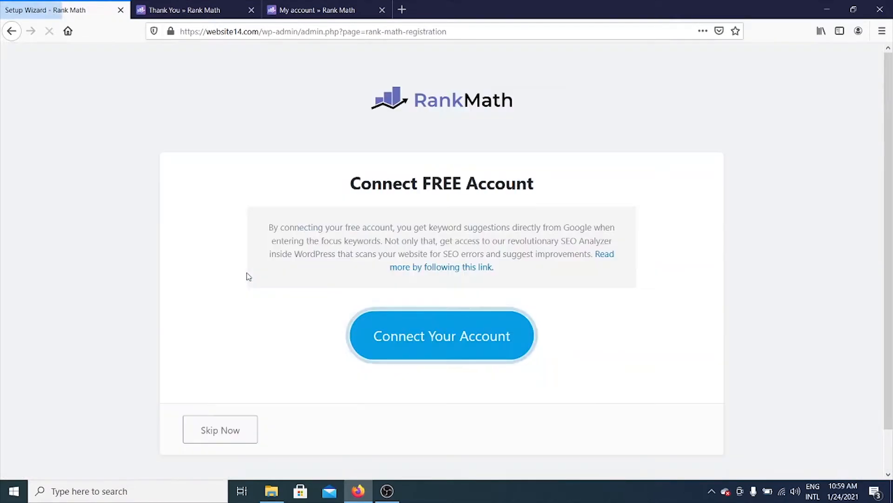
left_click(496, 347)
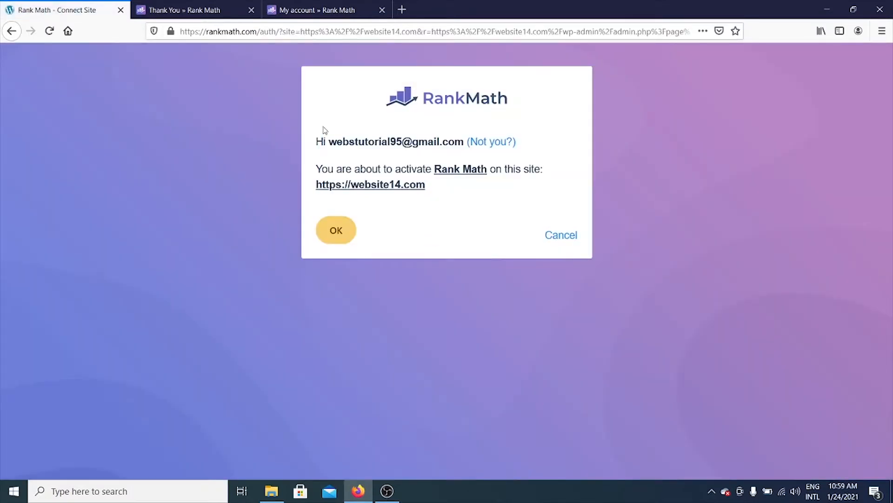
left_click(345, 235)
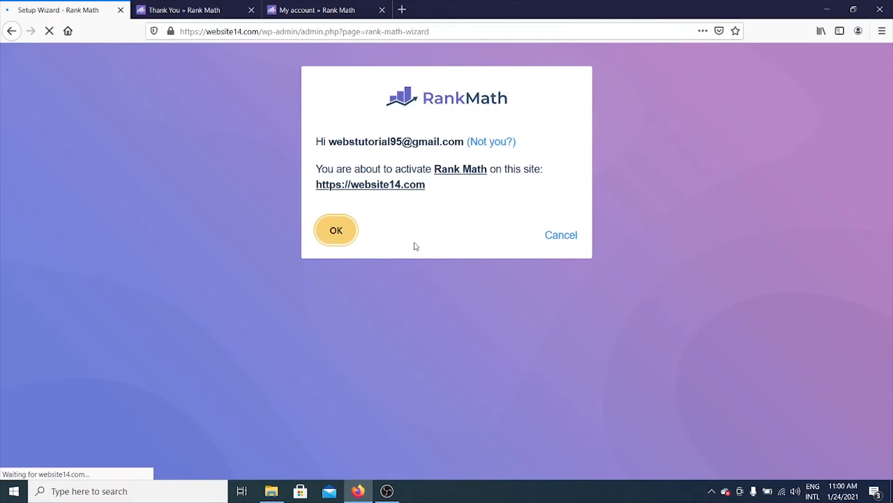
scroll(416, 245, "down", 3)
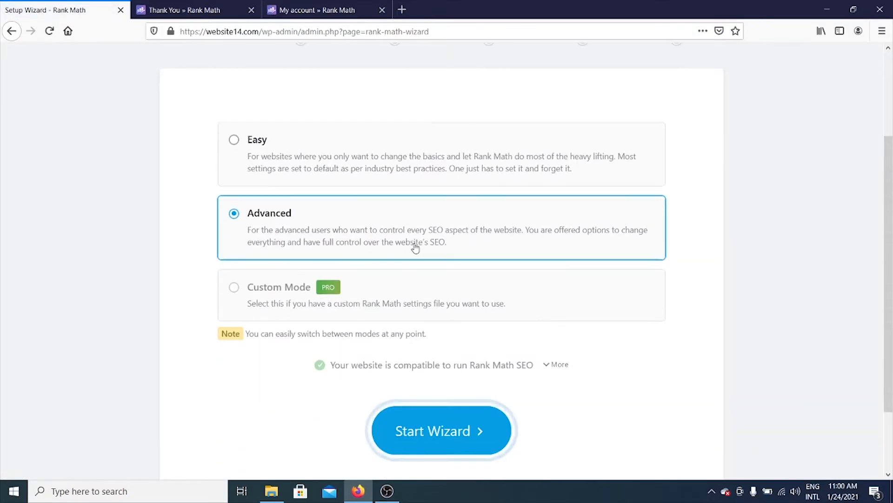
left_click(392, 495)
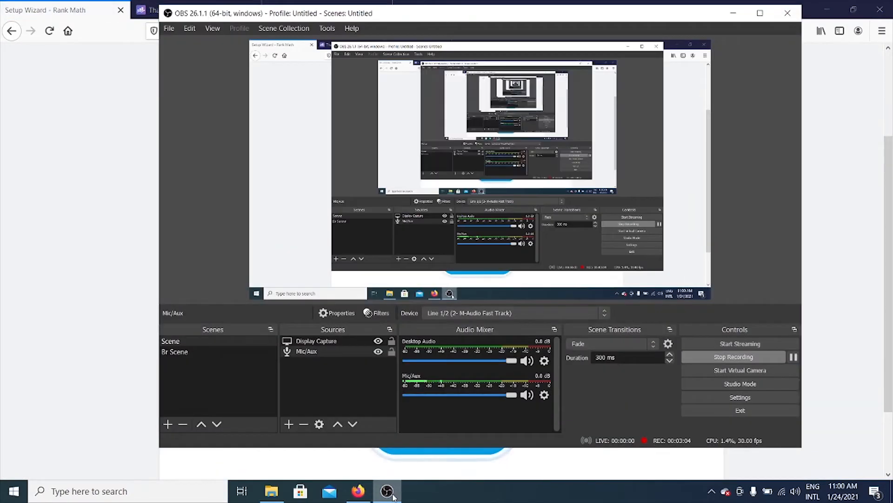
left_click(393, 495)
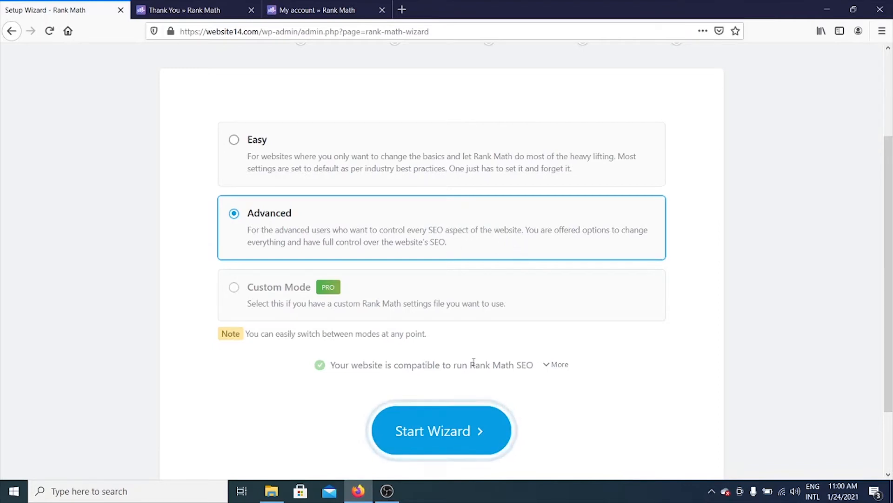
Step: Start the wizard in Advanced mode and set the My Blogsss site type to Personal Blog
left_click(460, 429)
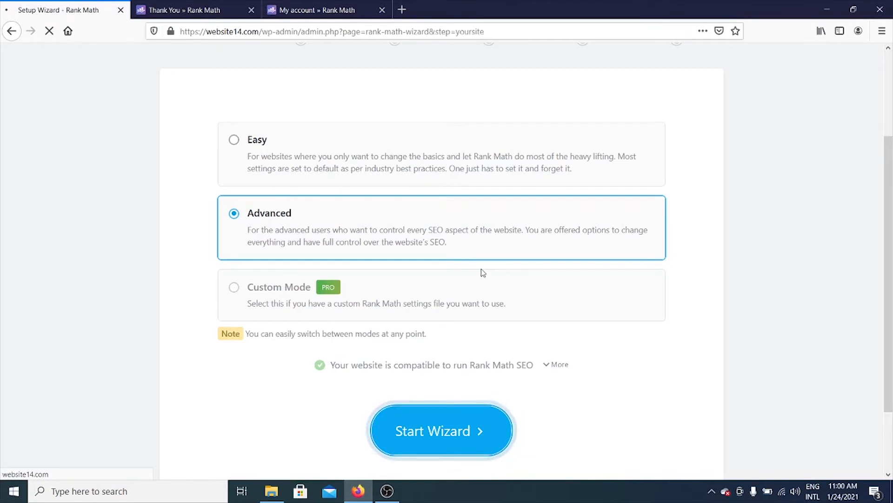
scroll(481, 269, "down", 5)
left_click(456, 210)
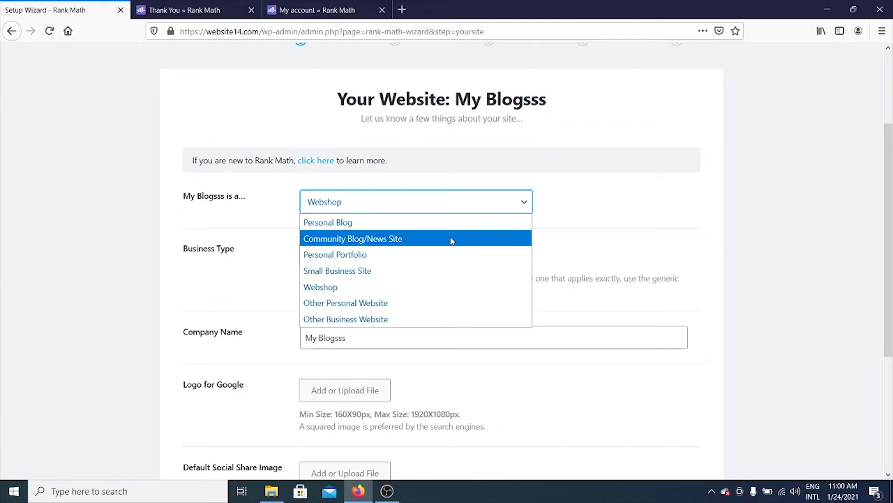
left_click(425, 227)
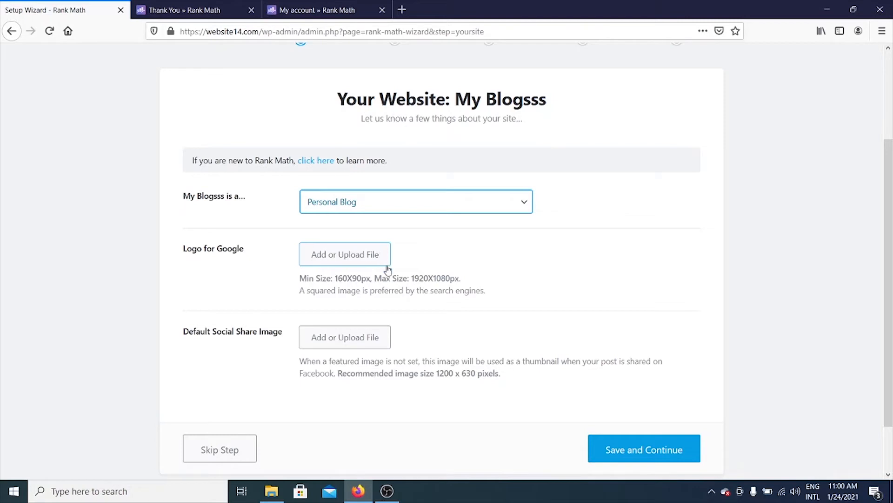
Step: Set the Logo for Google to logo01.png, the white fork-and-spoon image from the media library
left_click_drag(333, 279, 424, 278)
left_click(422, 278)
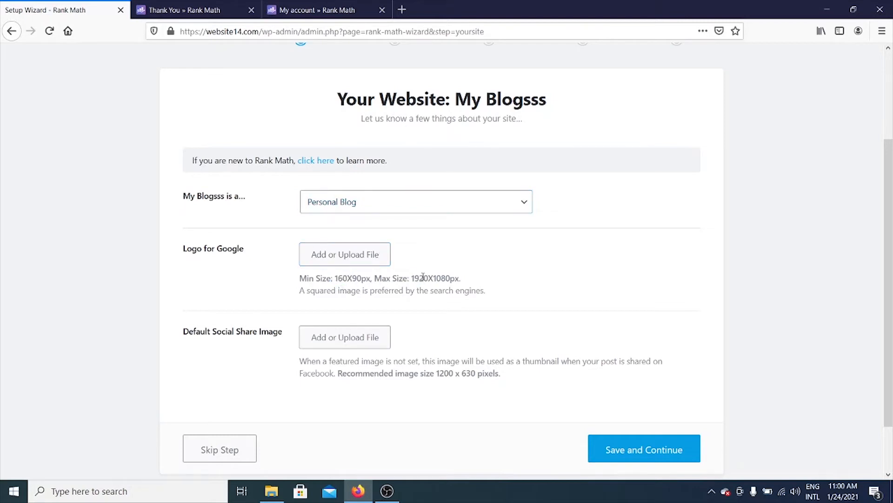
left_click(370, 253)
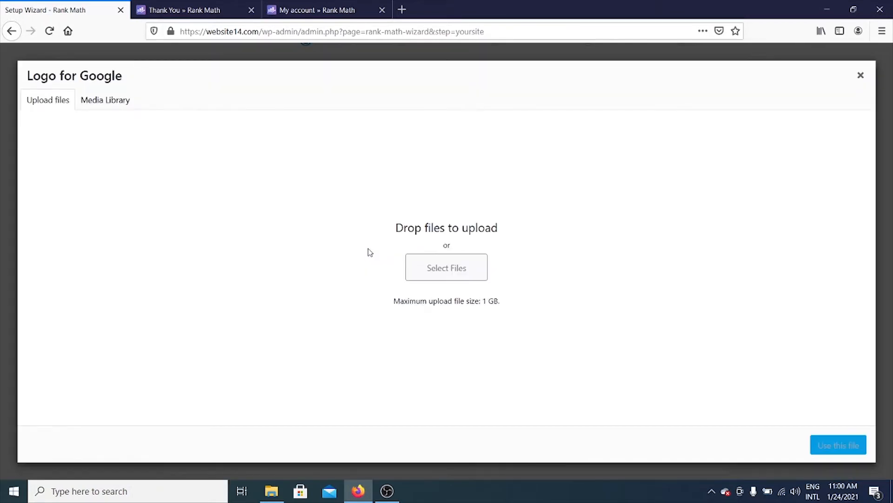
left_click(118, 107)
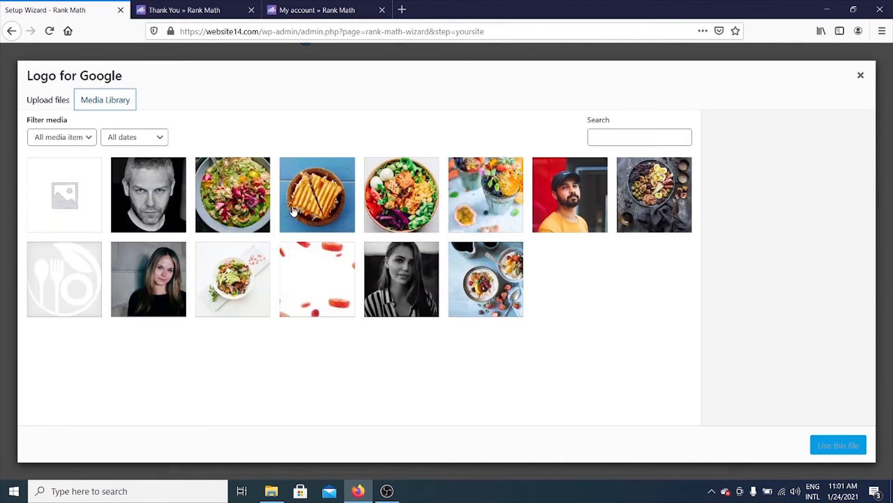
left_click(87, 271)
left_click(839, 445)
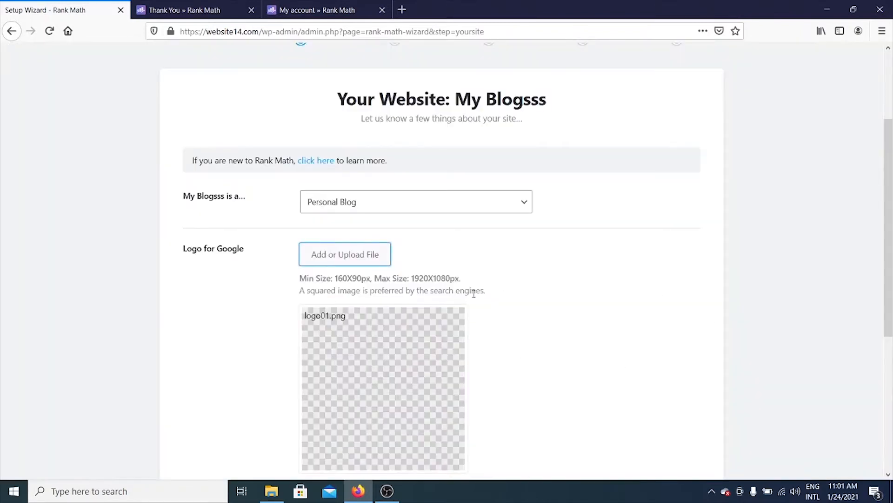
Step: Set the Default Social Share Image to image3.jpg, the grilled sandwich picture from the media library, and save the site details
scroll(565, 275, "down", 5)
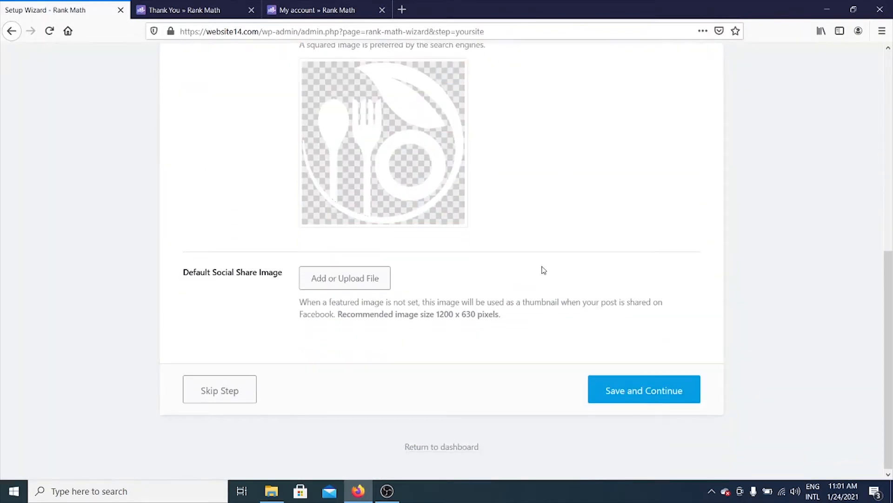
left_click(371, 285)
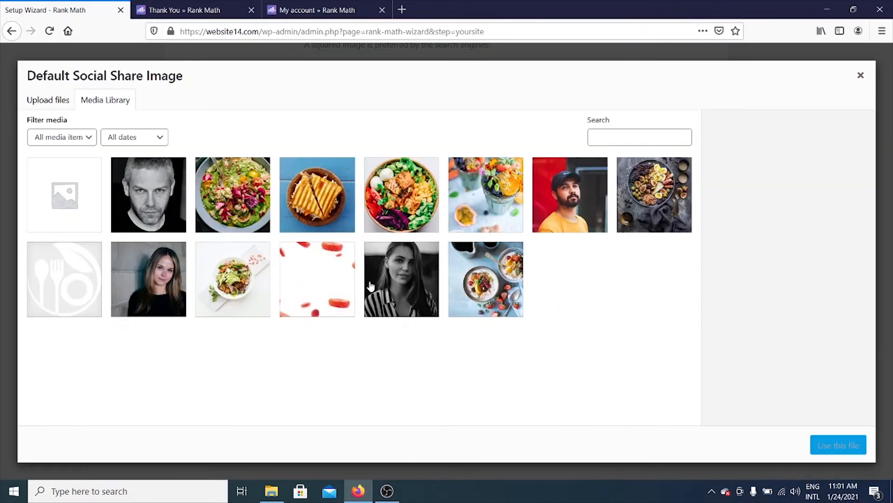
left_click(341, 208)
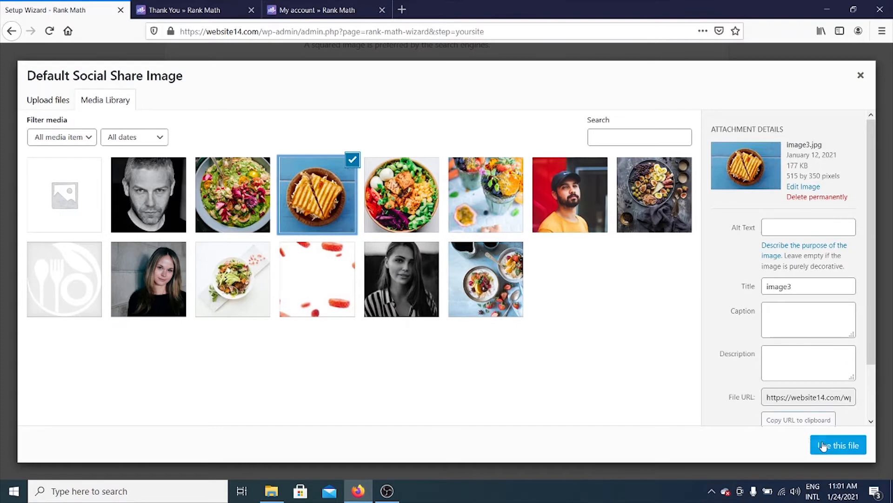
left_click(822, 444)
scroll(612, 310, "down", 4)
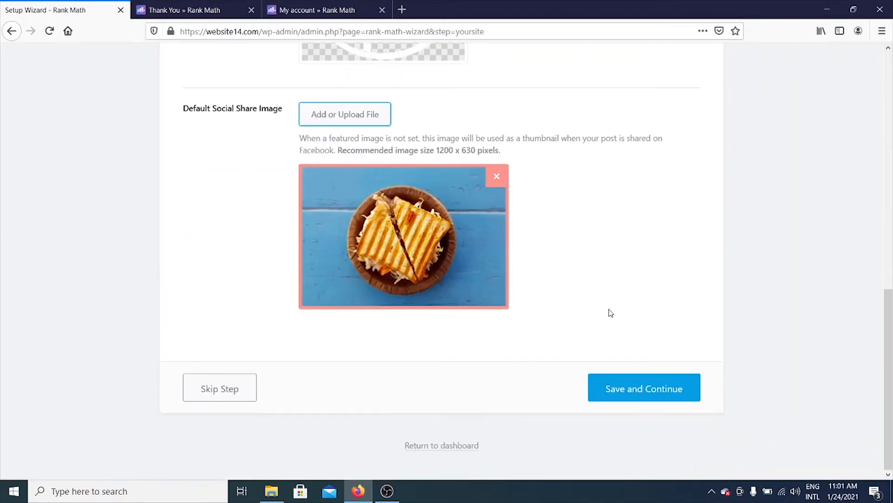
left_click(669, 392)
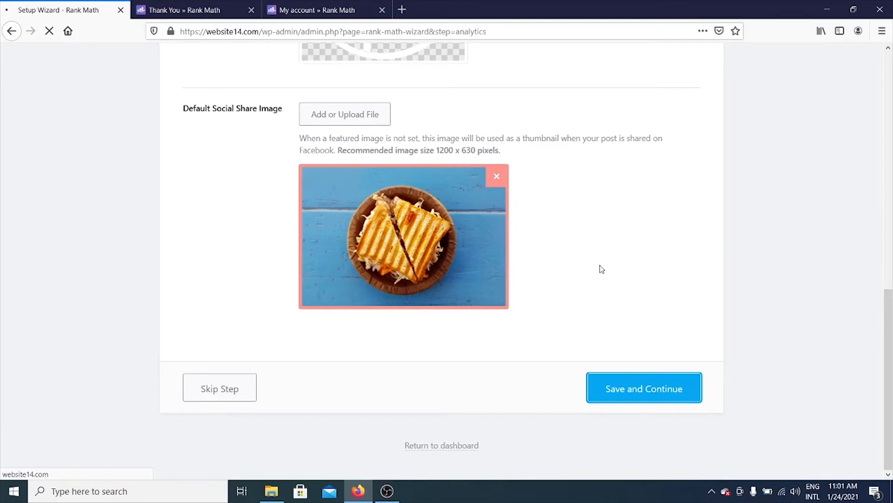
Step: Review the Connect Google Services page and its benefits, and continue the wizard without connecting a Google account
scroll(599, 269, "down", 3)
scroll(566, 247, "up", 3)
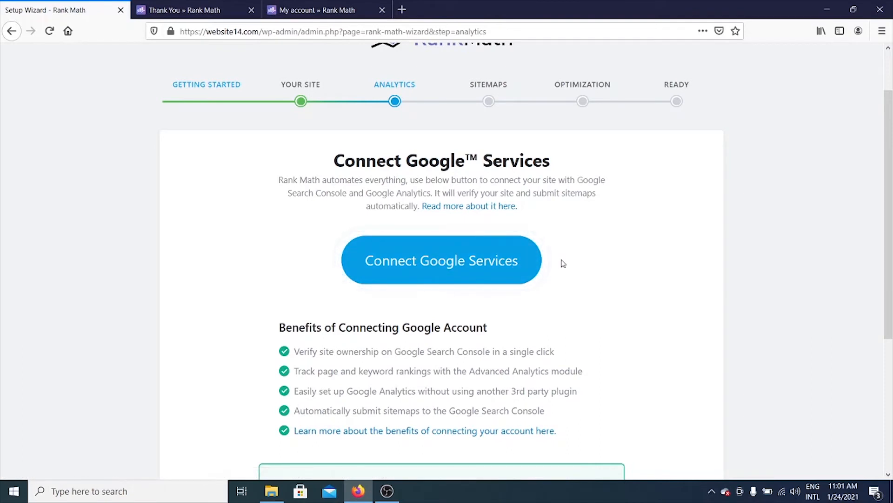
scroll(563, 263, "down", 5)
scroll(564, 264, "up", 2)
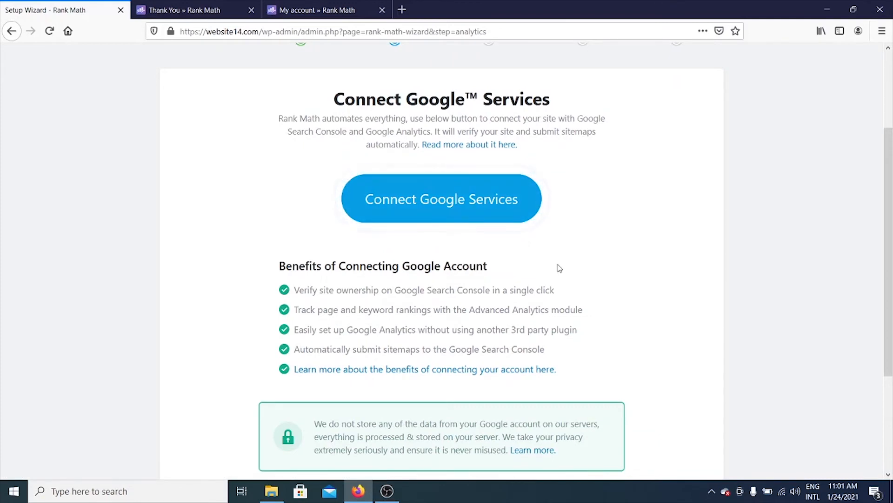
scroll(559, 268, "up", 3)
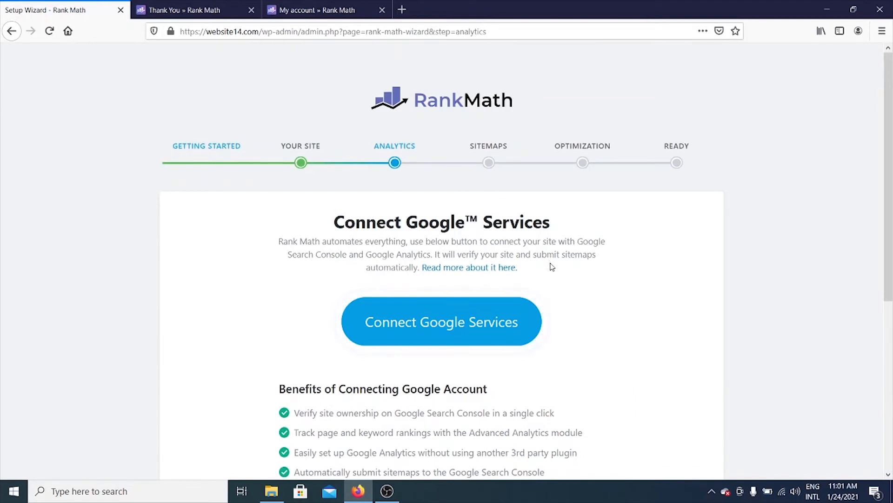
scroll(552, 267, "down", 3)
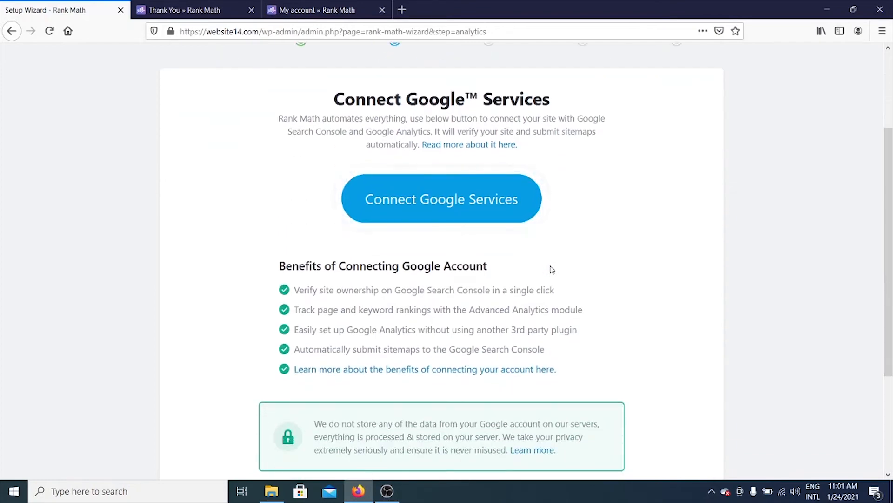
scroll(551, 270, "down", 3)
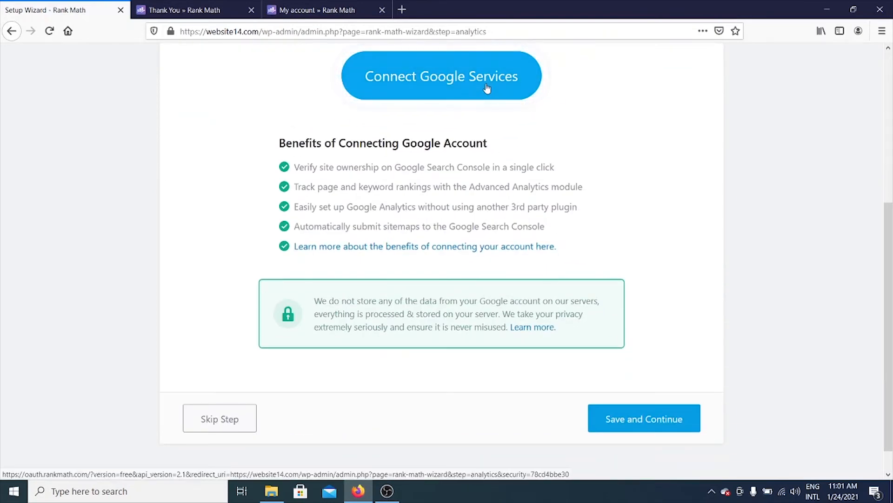
left_click(658, 421)
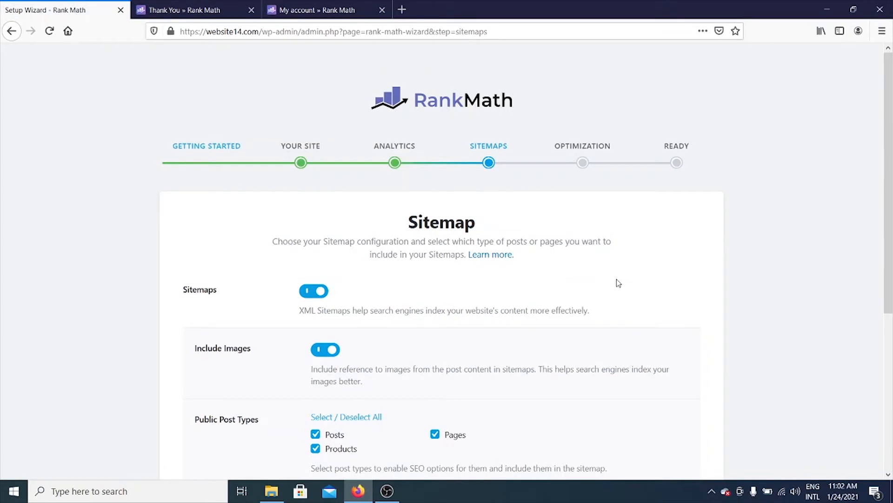
Step: Exclude Categories from the sitemap's public taxonomies and save the Sitemap settings
scroll(618, 283, "down", 2)
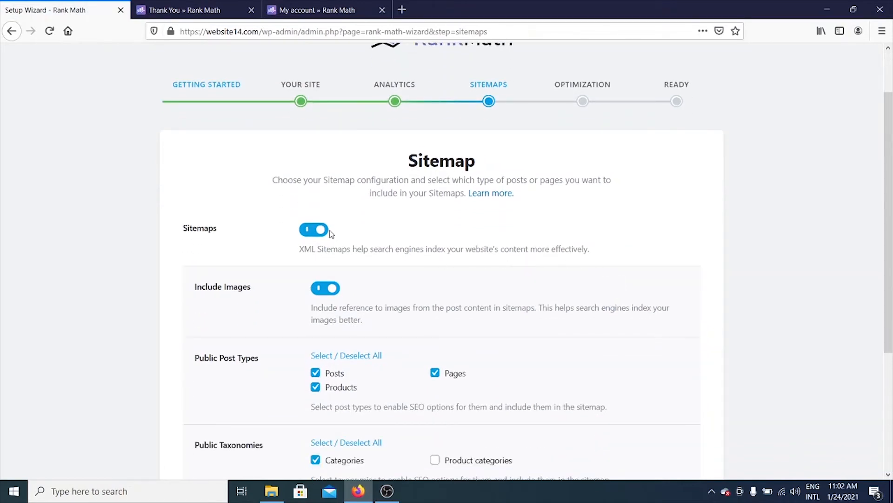
scroll(325, 232, "down", 4)
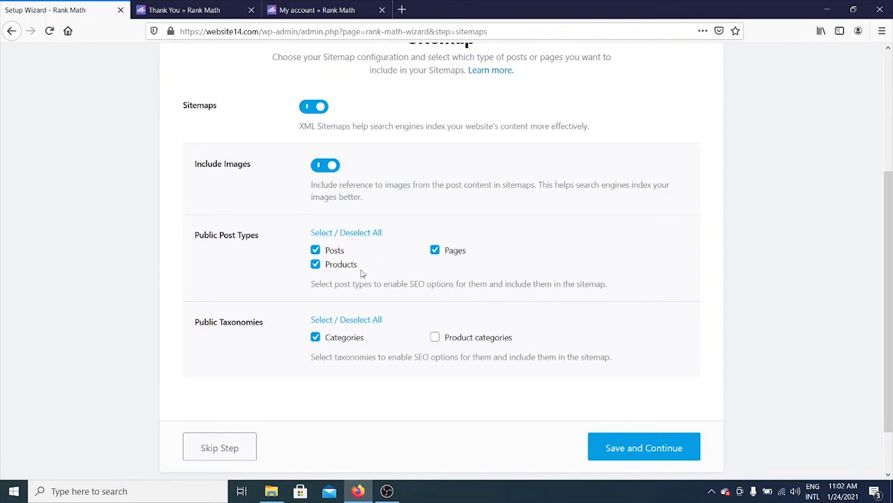
left_click(356, 345)
left_click(649, 448)
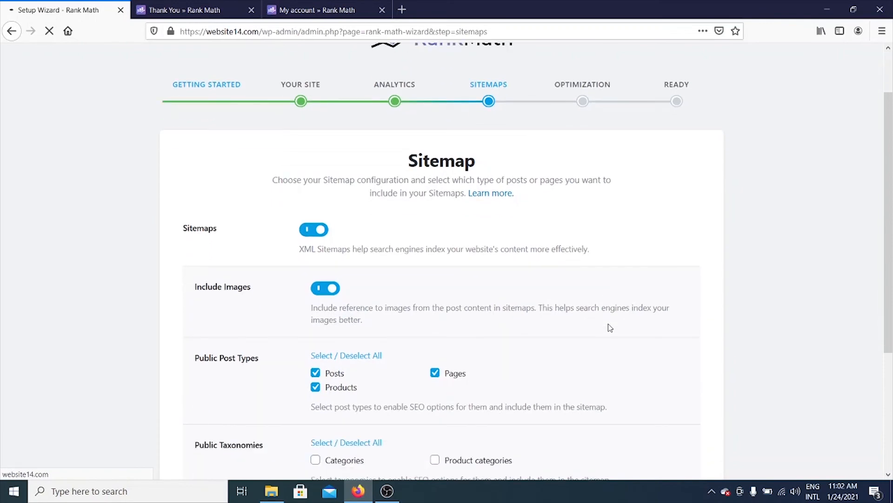
Step: Save the SEO Tweaks with the preset options and return from the completed wizard to the dashboard
scroll(598, 318, "down", 5)
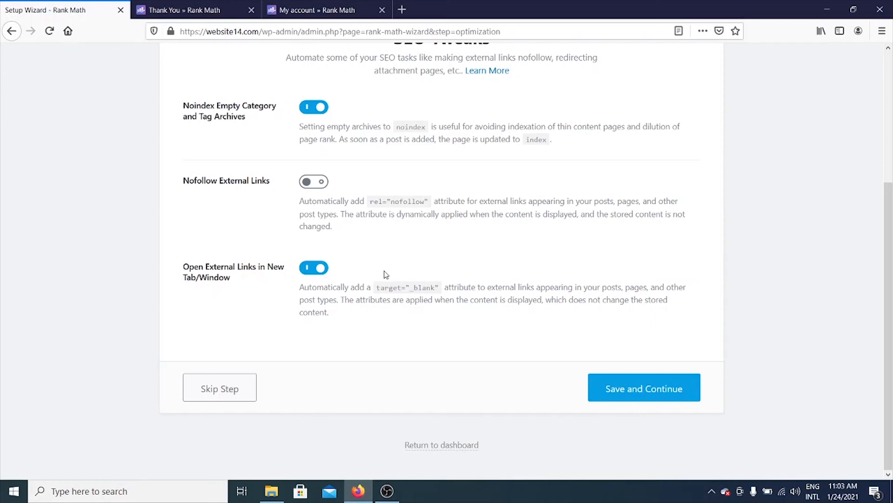
left_click(630, 389)
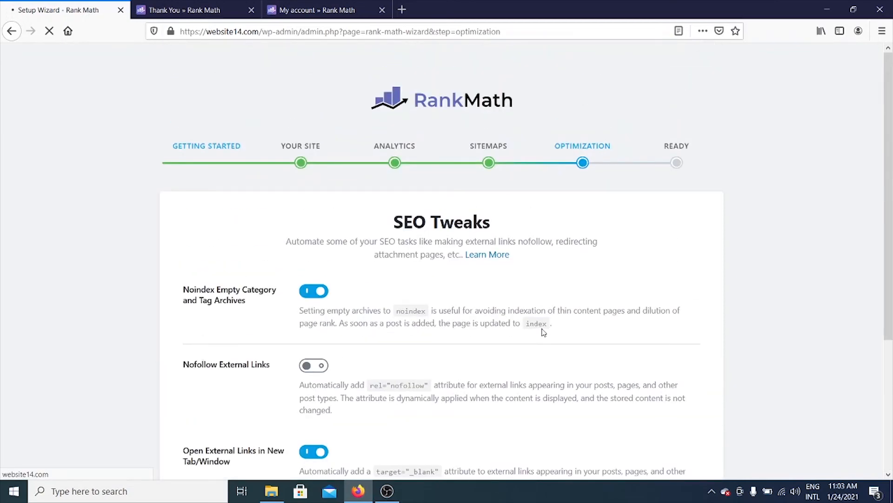
scroll(535, 314, "down", 3)
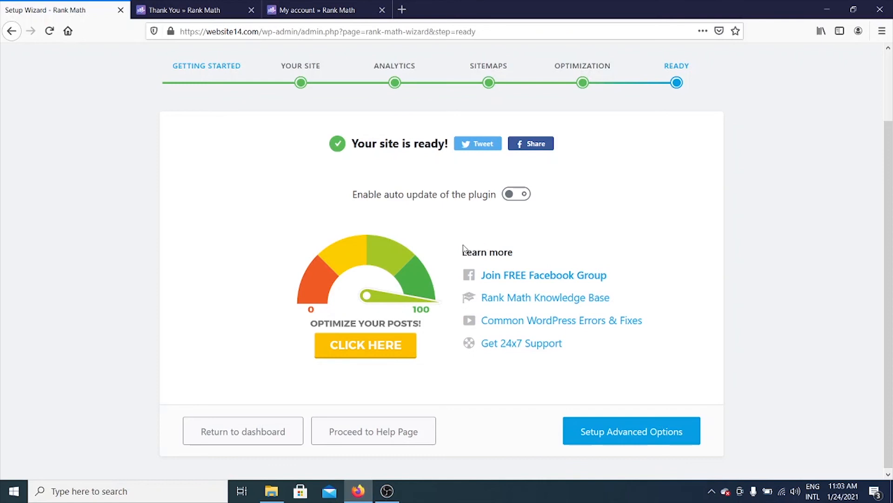
left_click(273, 437)
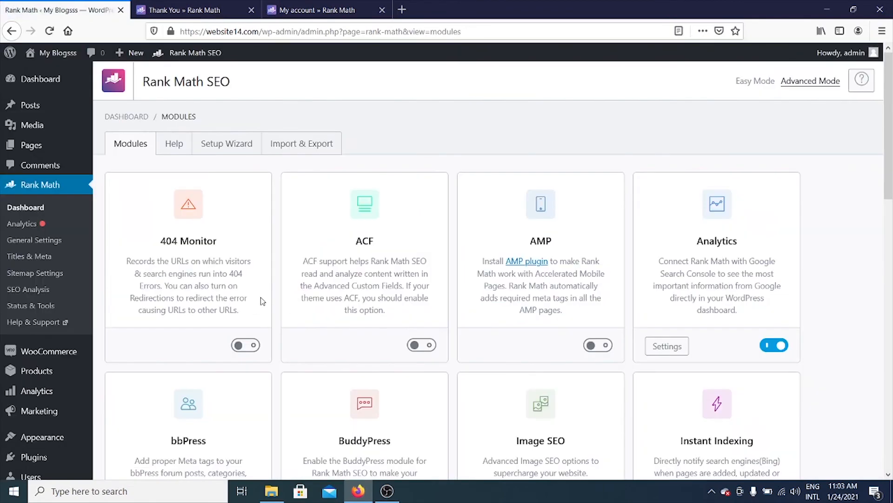
Step: Examine the available Rank Math modules, from 404 Monitor to WooCommerce, and which of them are enabled
scroll(263, 301, "down", 4)
scroll(299, 293, "up", 3)
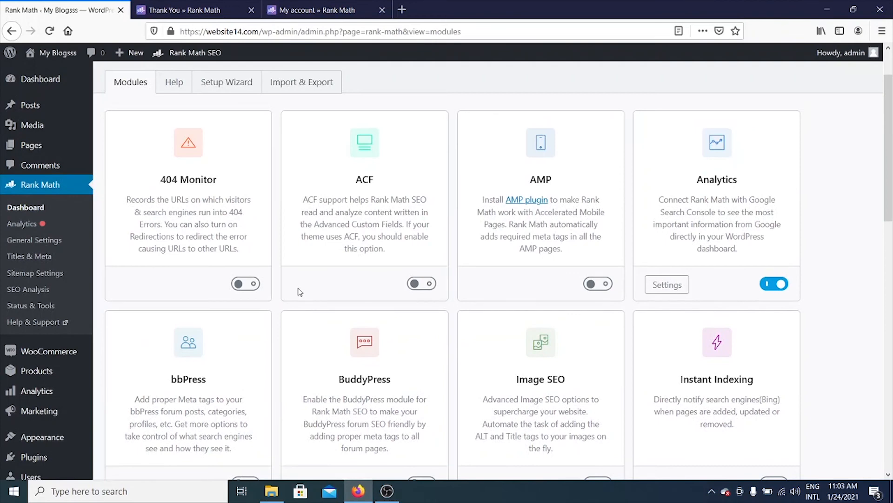
scroll(442, 207, "up", 2)
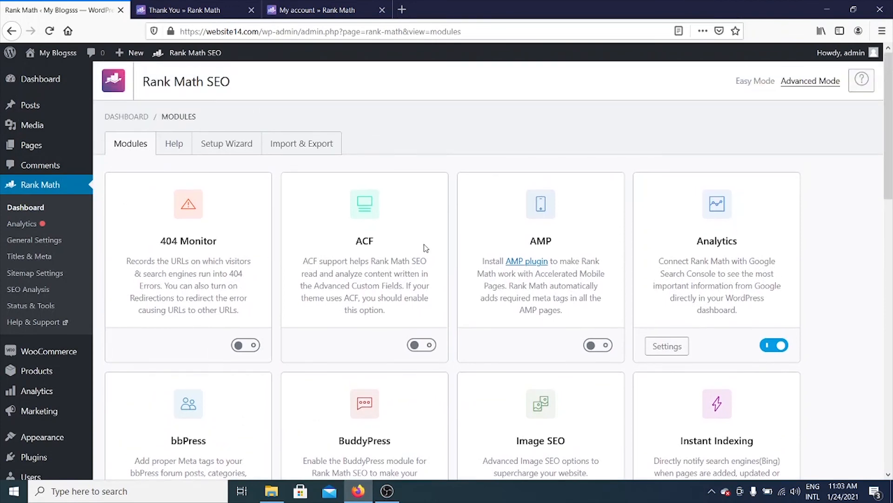
scroll(422, 251, "down", 5)
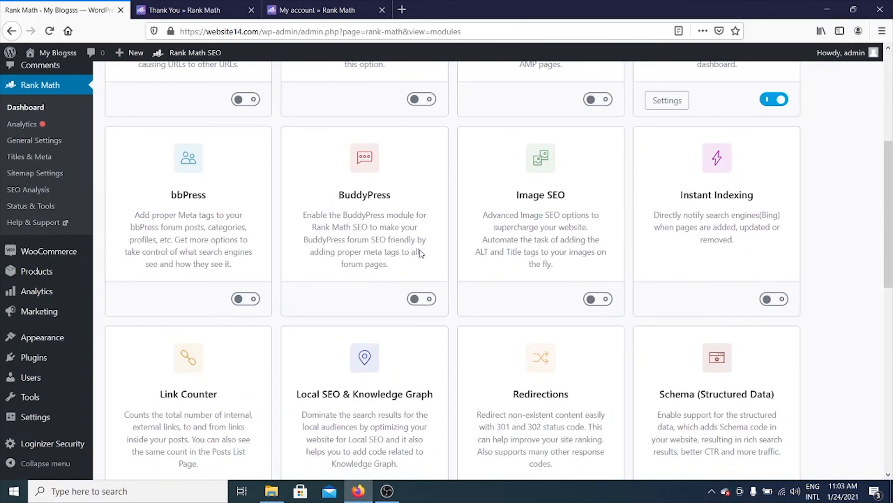
scroll(420, 253, "down", 1)
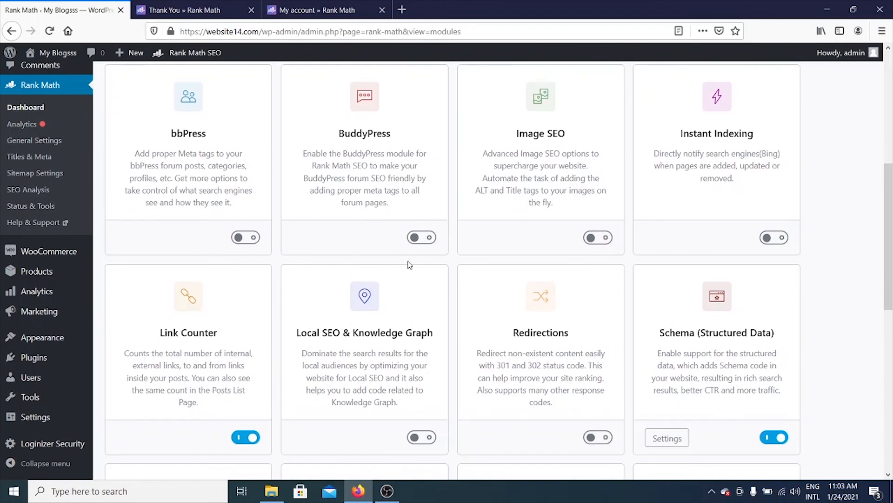
scroll(408, 265, "down", 2)
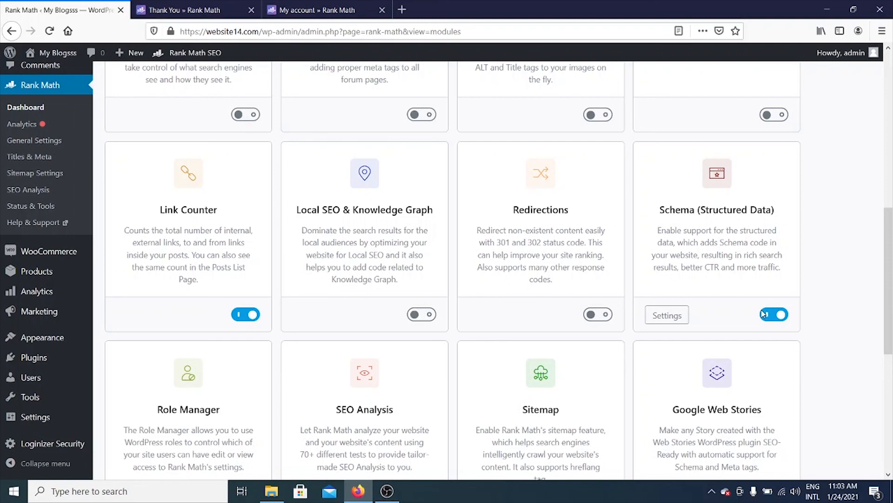
scroll(681, 326, "down", 2)
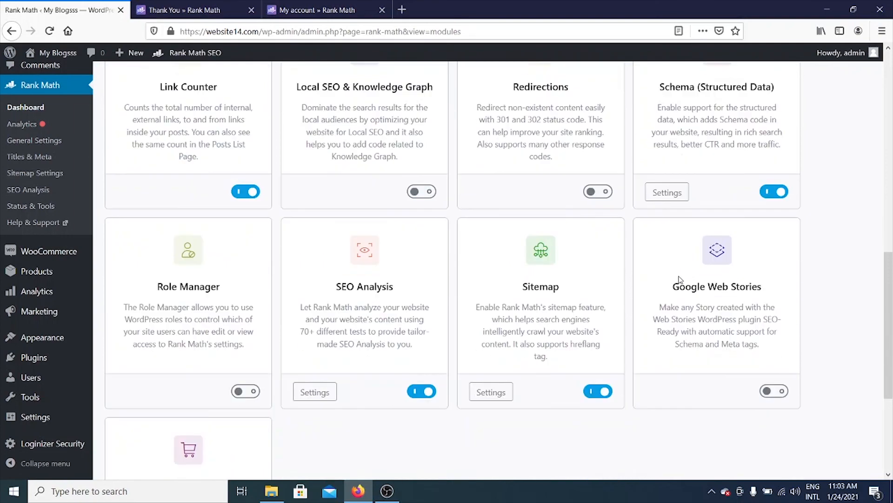
scroll(466, 307, "down", 3)
scroll(419, 321, "up", 5)
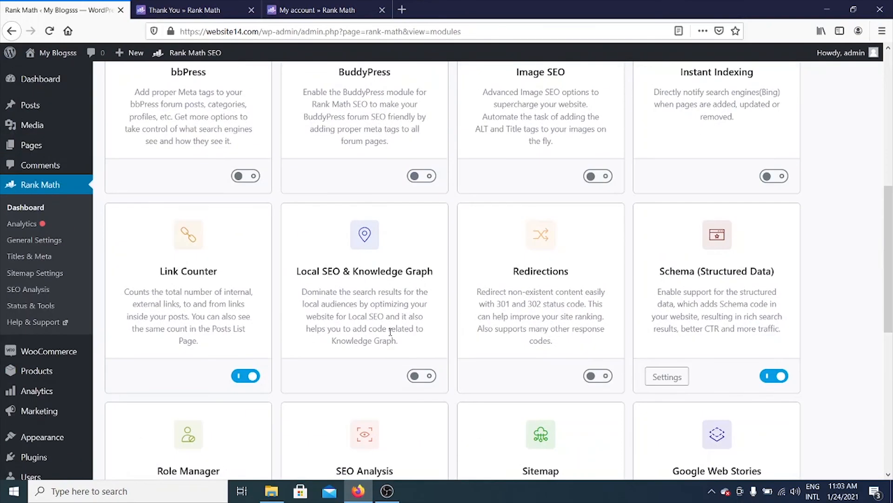
scroll(412, 311, "down", 6)
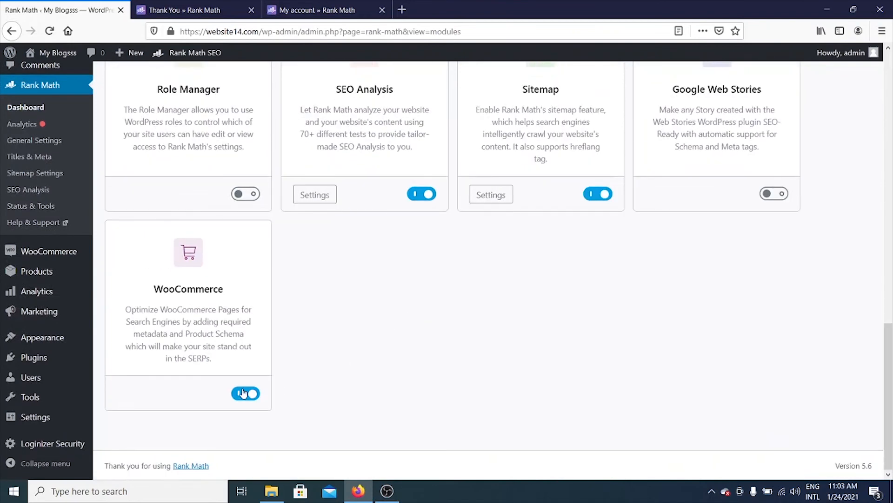
mouse_move(68, 256)
scroll(335, 363, "up", 10)
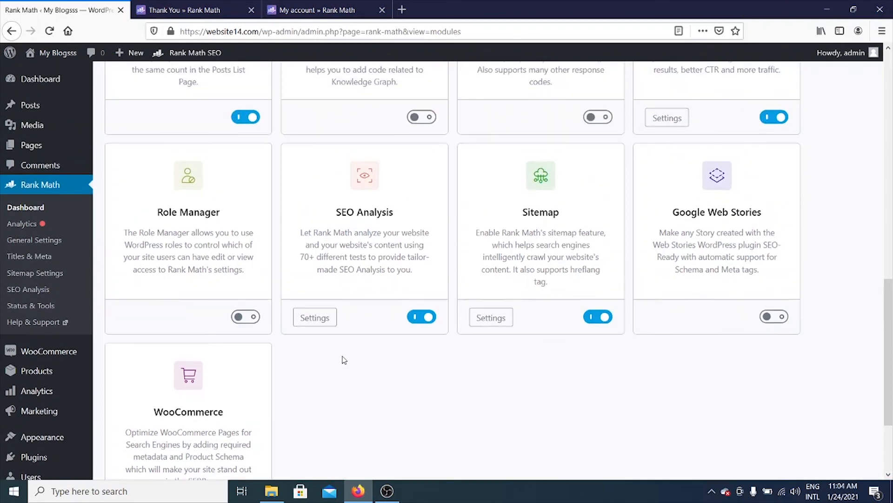
scroll(344, 330, "up", 2)
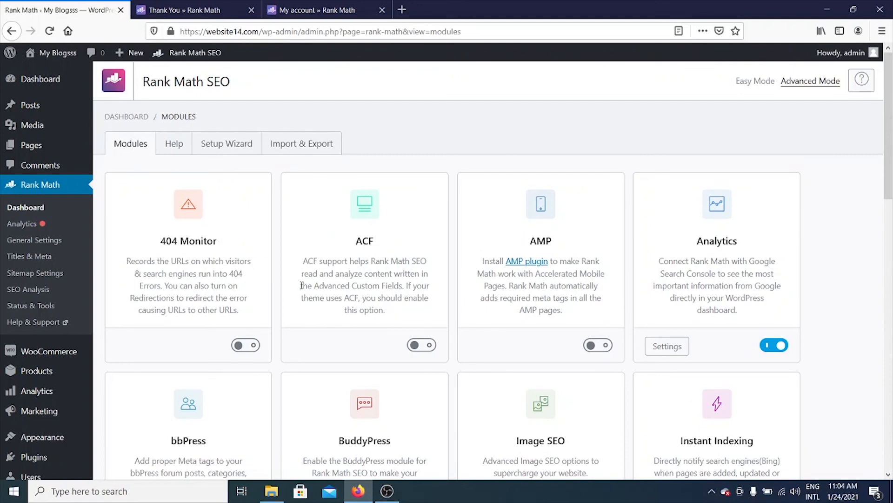
left_click(387, 491)
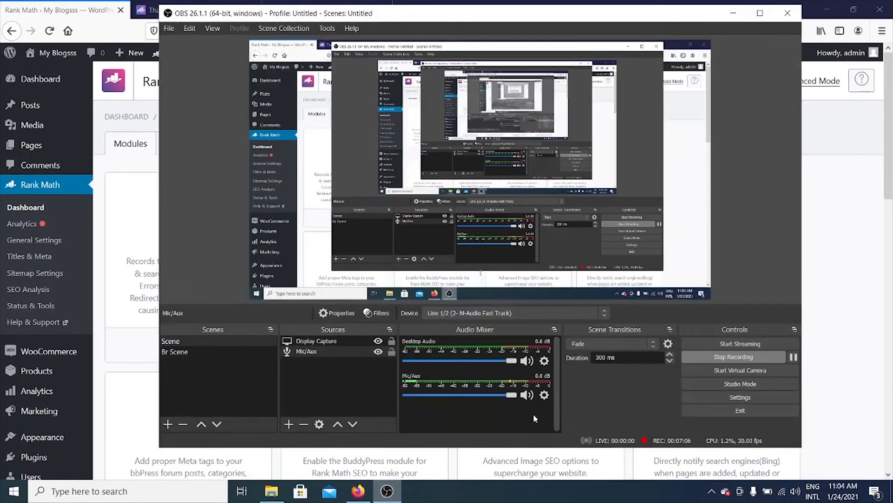